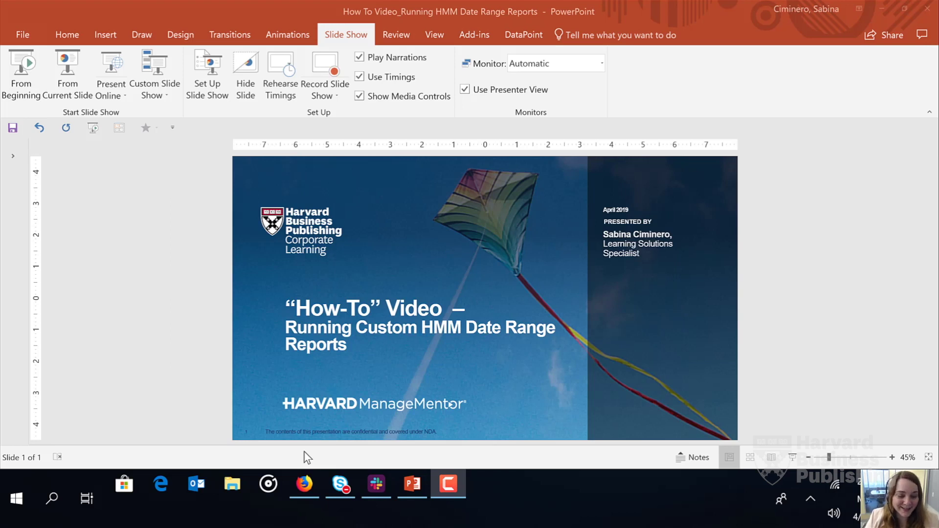
# - Switch from the PowerPoint title slide to the Admin Console dashboard in Firefox
pyautogui.click(304, 485)
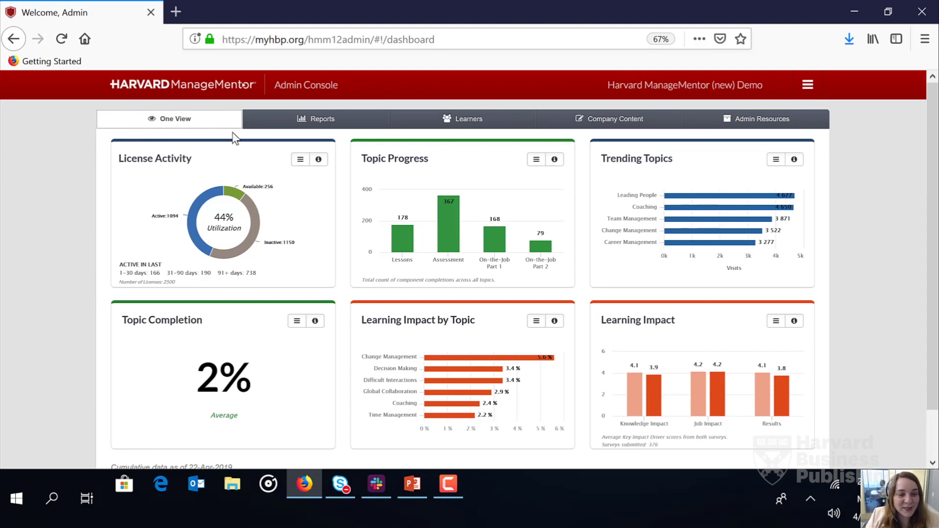
# - Go to the Reports section, which shows the License Activity report for the last 12 months
pyautogui.click(319, 123)
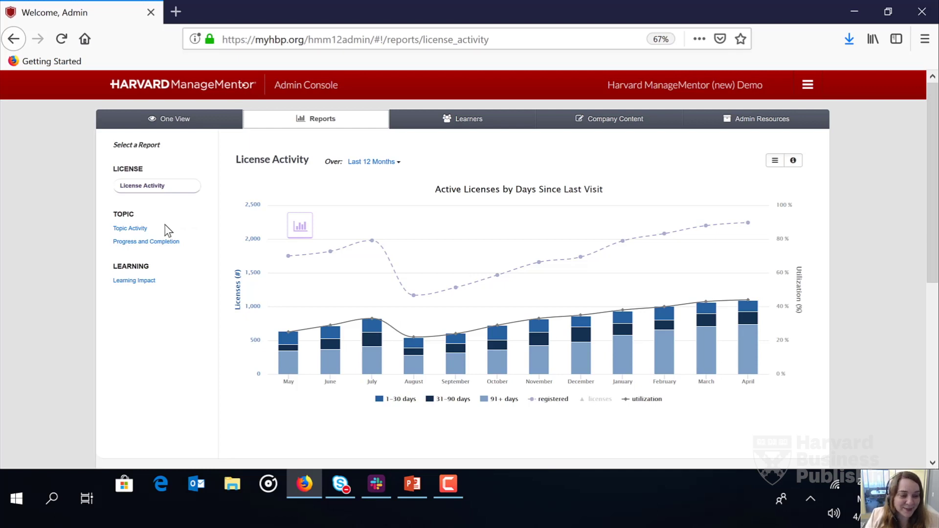
# - Open the Topic Activity report and start an export with a Custom date range
pyautogui.click(141, 230)
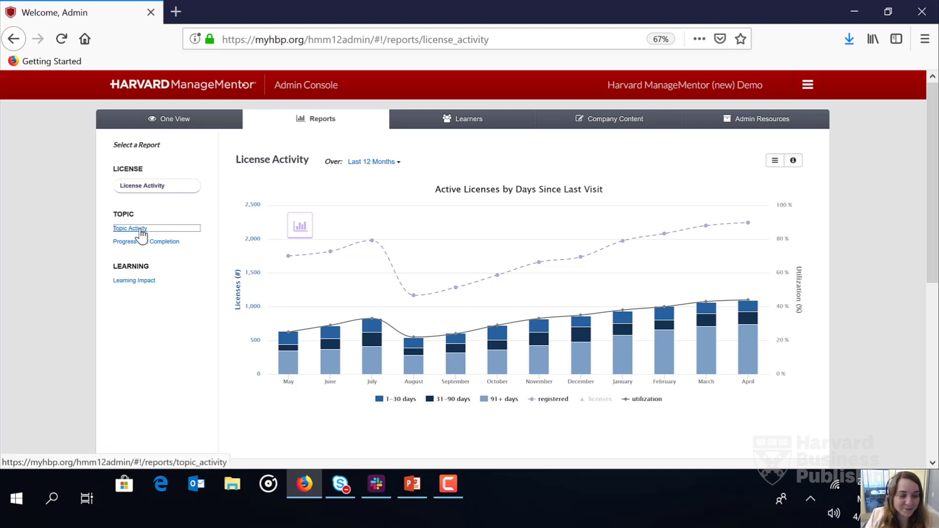
pyautogui.moveTo(935, 152); pyautogui.dragTo(933, 211)
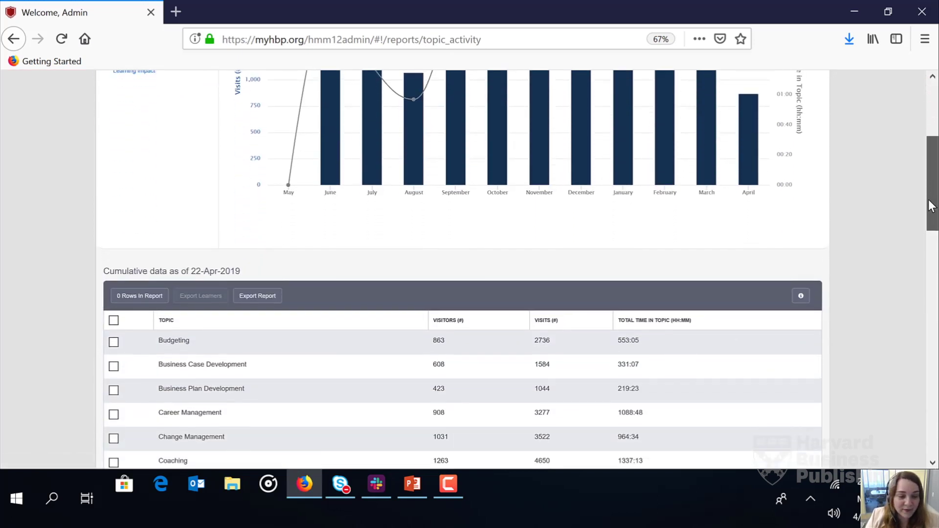
pyautogui.click(257, 296)
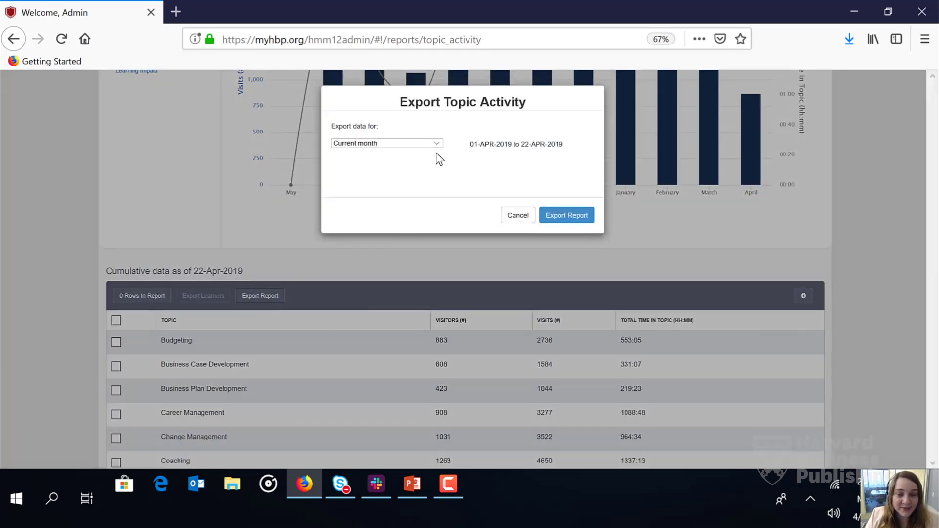
pyautogui.click(436, 144)
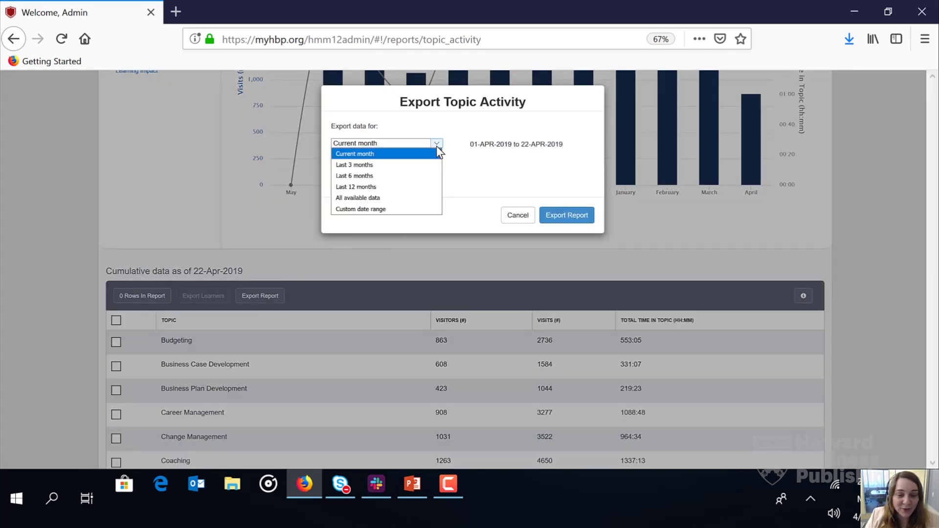
pyautogui.click(419, 209)
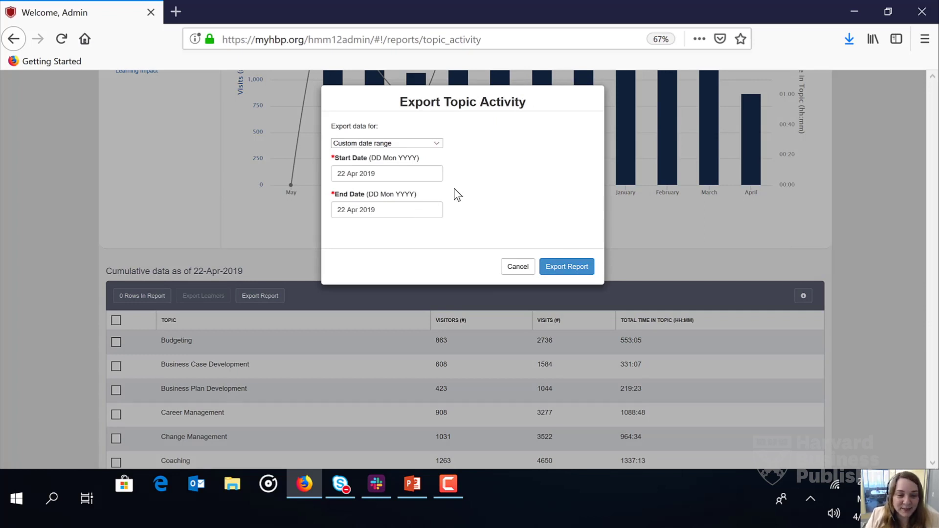
# - Set the start date to 01 Jan 2019 and generate the export through 22 Apr 2019
pyautogui.click(385, 172)
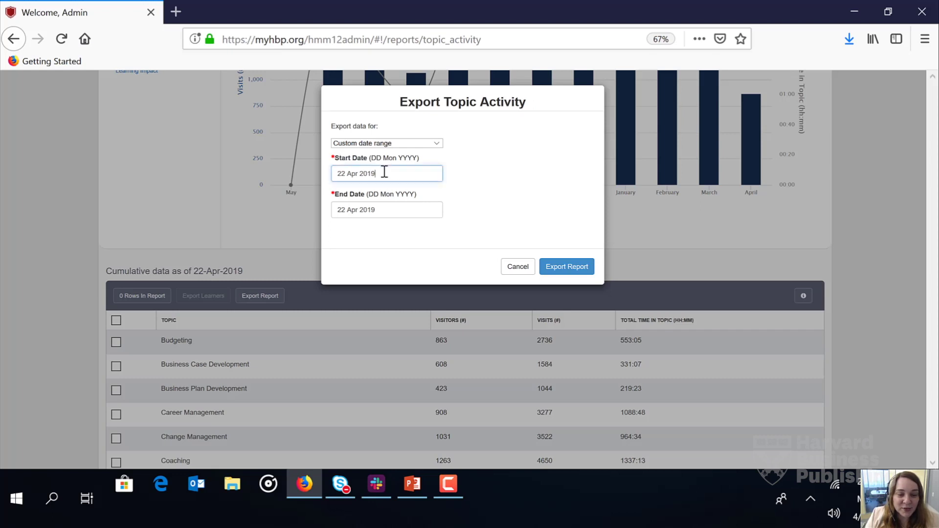
pyautogui.click(384, 172)
pyautogui.click(389, 194)
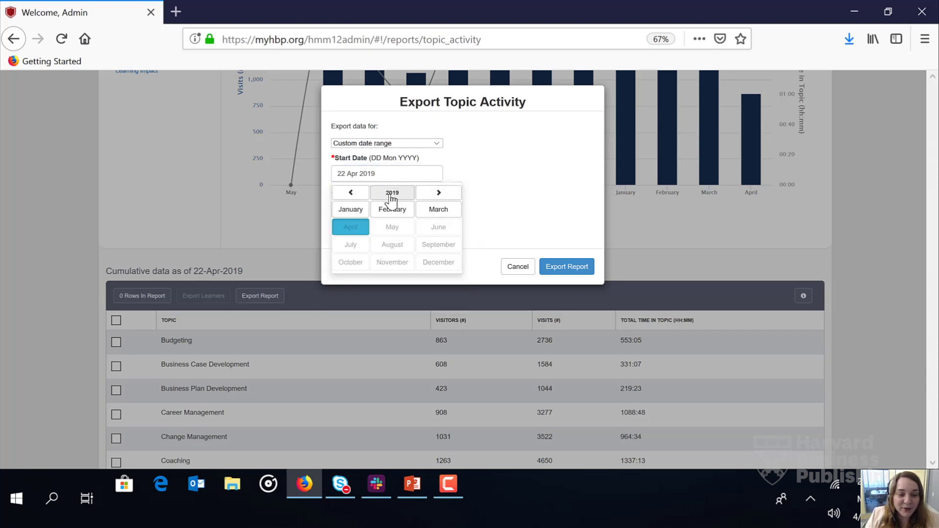
pyautogui.click(366, 210)
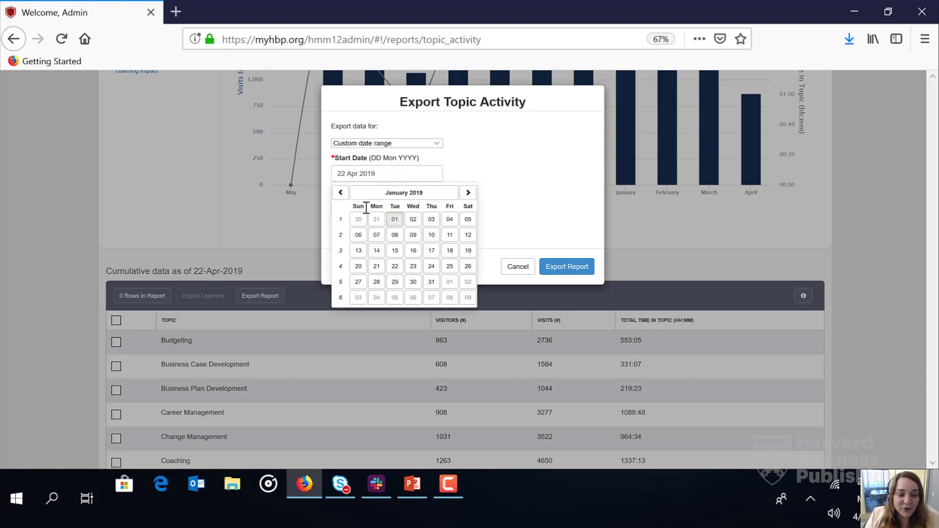
pyautogui.click(394, 225)
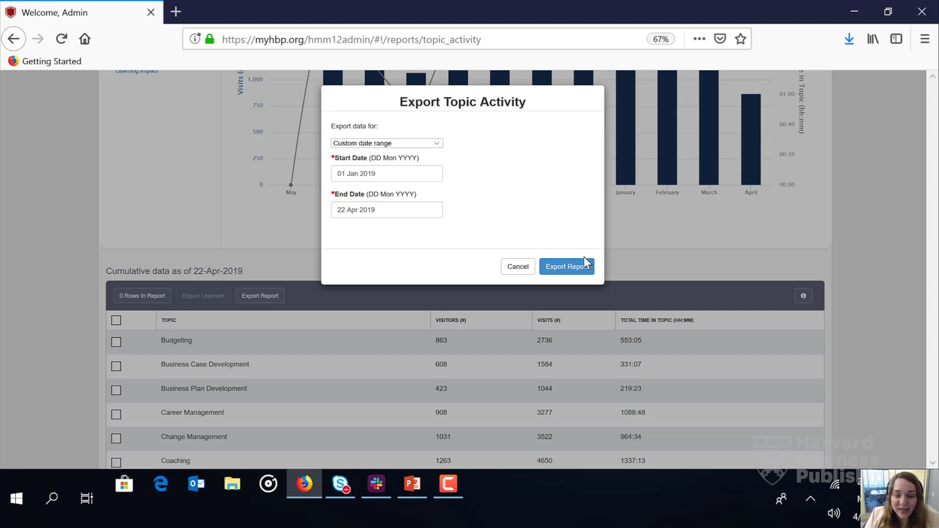
pyautogui.click(580, 273)
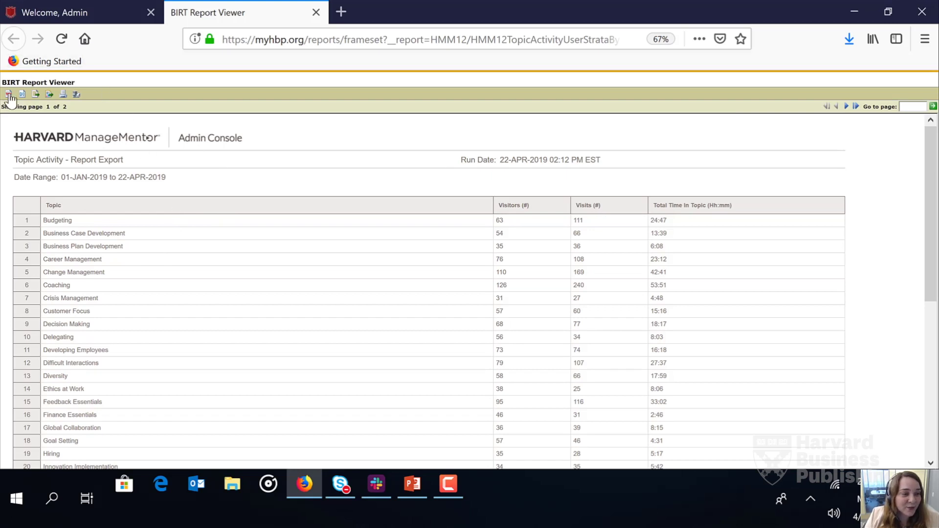
# - Export all pages of the report in Excel format and open HMM12TopicActivityUserStrataByDate-7.xls
pyautogui.click(49, 95)
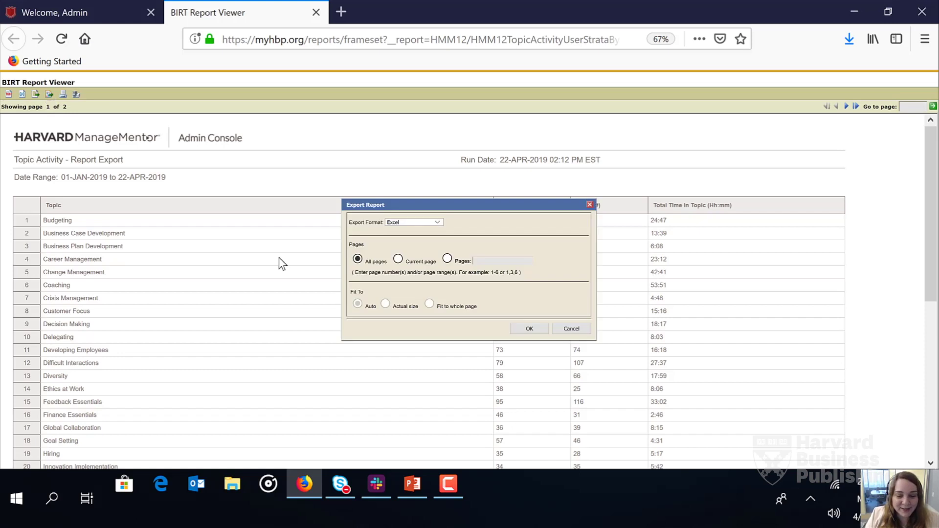
pyautogui.click(540, 329)
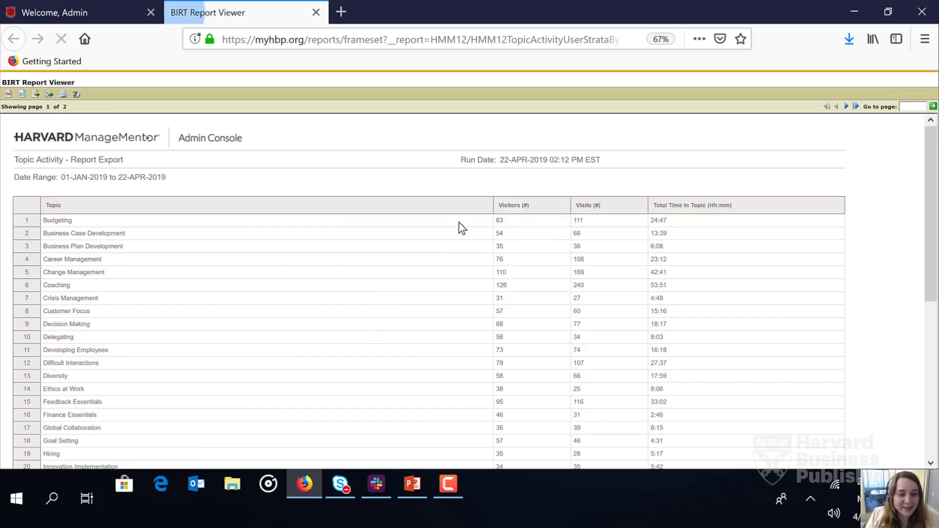
pyautogui.click(334, 336)
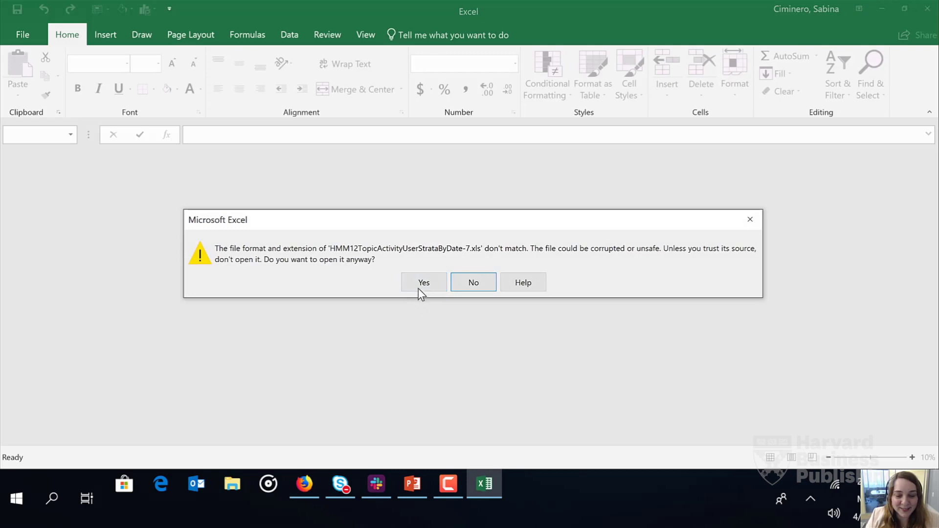
# - Open the workbook despite the format warning, enable editing, and narrow column B
pyautogui.click(419, 288)
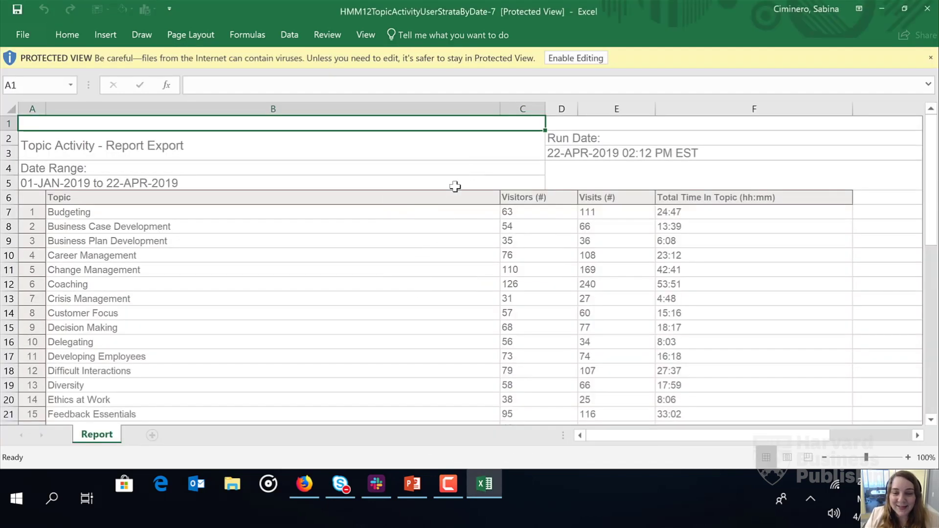
pyautogui.click(562, 60)
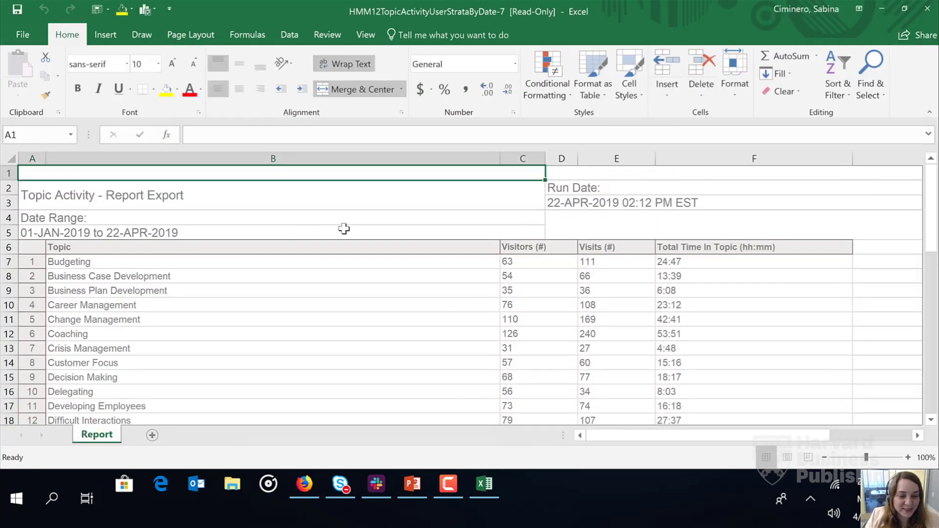
pyautogui.click(344, 228)
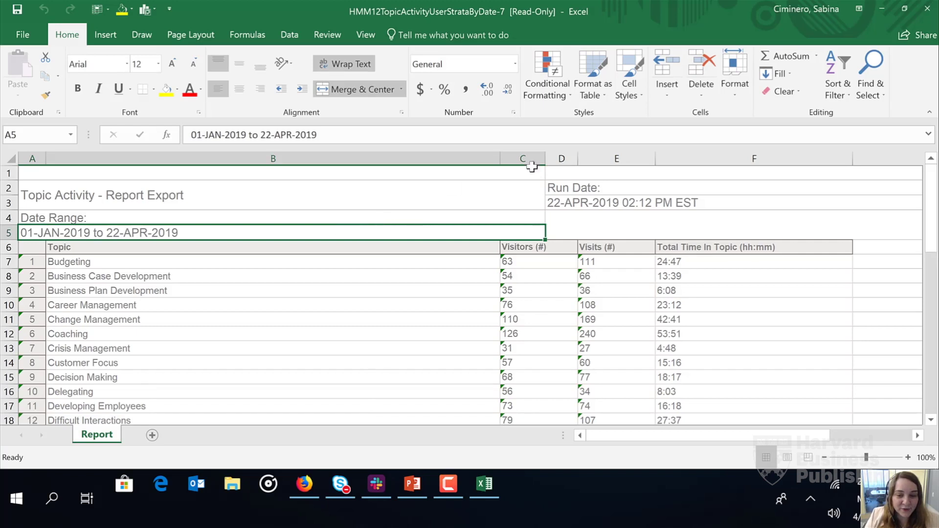
pyautogui.moveTo(505, 158); pyautogui.dragTo(310, 193)
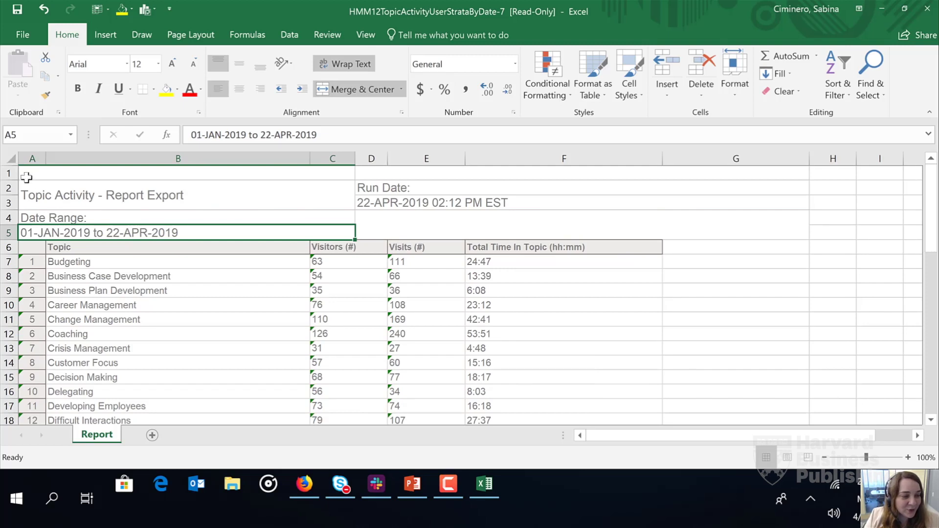
pyautogui.click(10, 158)
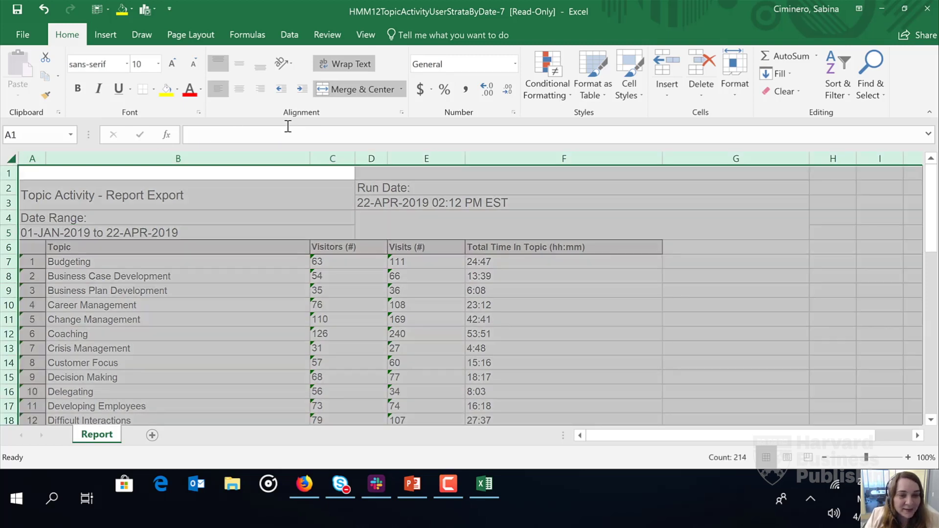
# - Unmerge all cells on the sheet and delete the title rows above the table
pyautogui.click(346, 89)
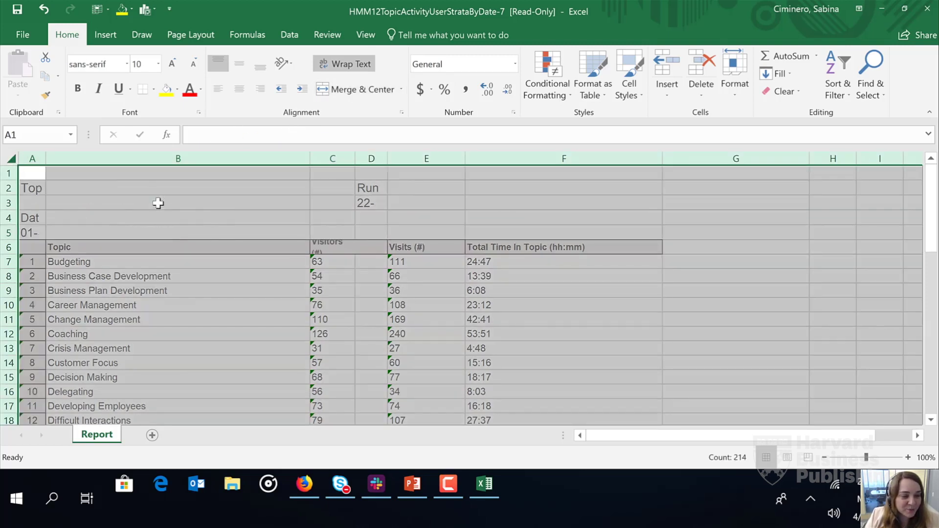
pyautogui.click(105, 191)
pyautogui.moveTo(10, 173); pyautogui.dragTo(65, 223)
pyautogui.rightClick(66, 223)
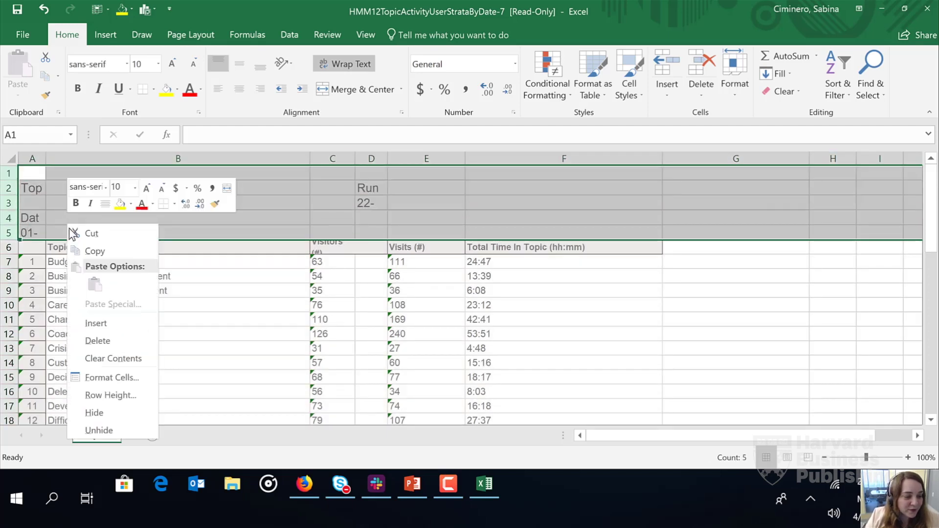
pyautogui.click(88, 337)
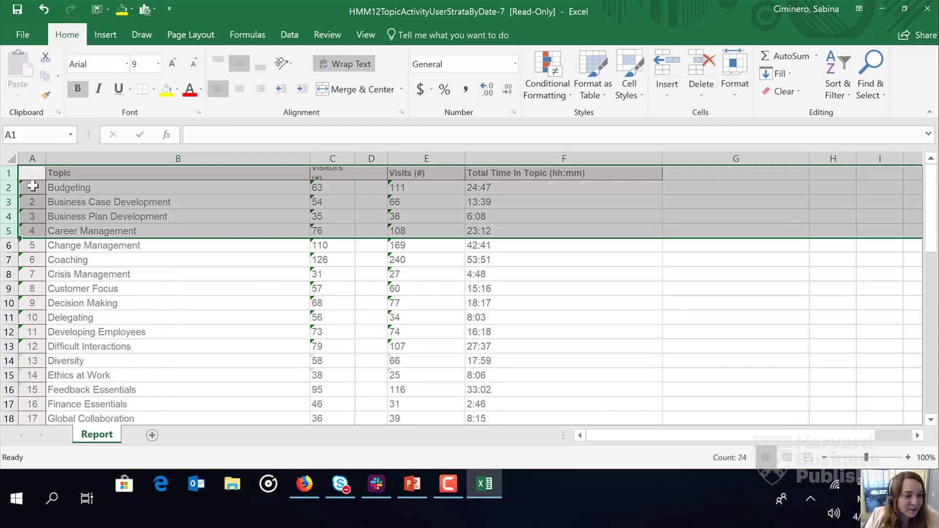
# - Delete the numbering column and the empty column, then autofit the Visitors (#) column
pyautogui.click(33, 158)
pyautogui.rightClick(32, 159)
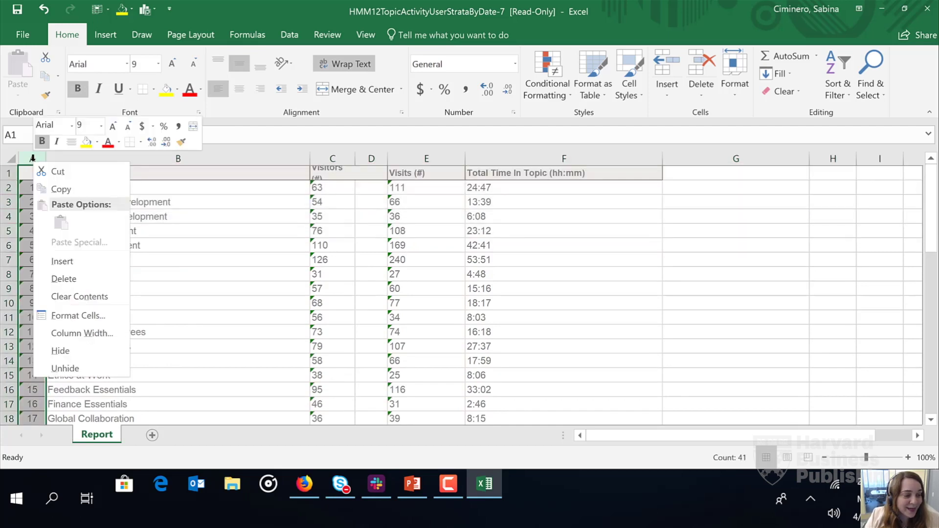
pyautogui.click(67, 278)
pyautogui.click(345, 159)
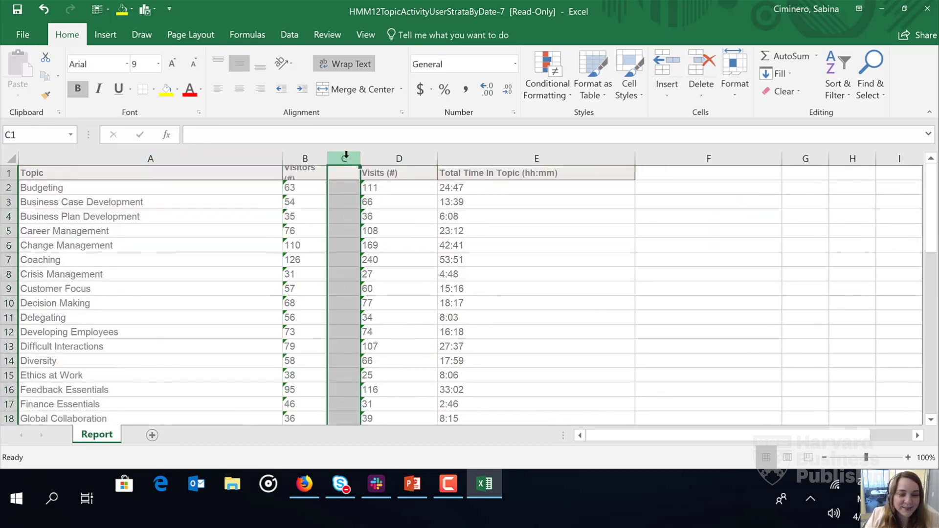
pyautogui.rightClick(347, 159)
pyautogui.click(379, 274)
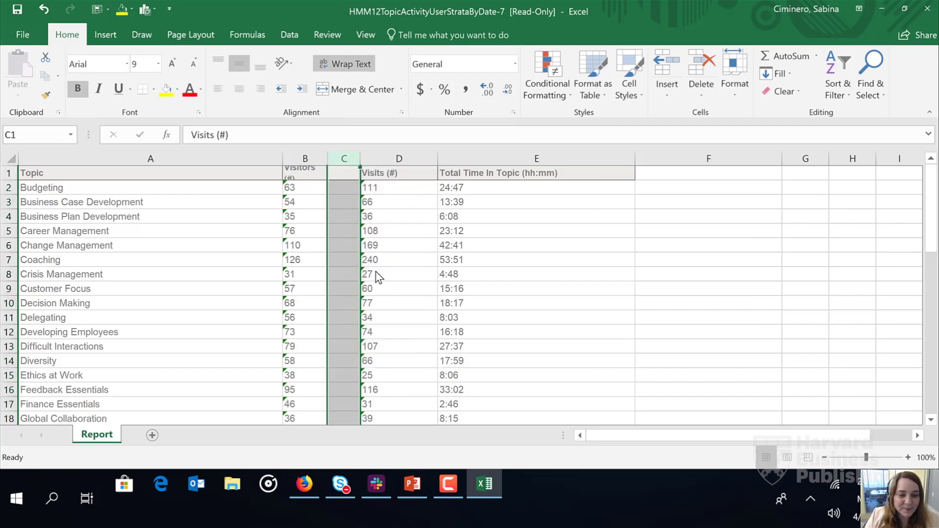
pyautogui.doubleClick(327, 159)
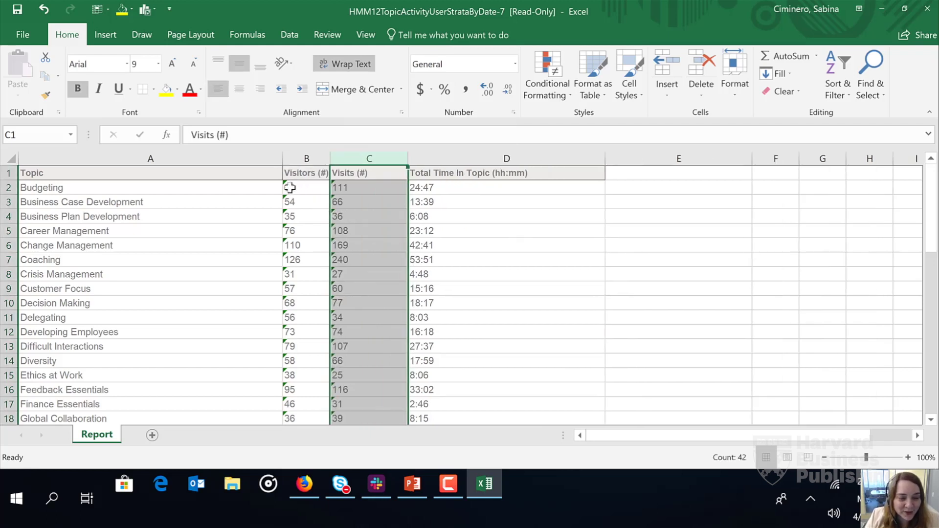
pyautogui.click(311, 188)
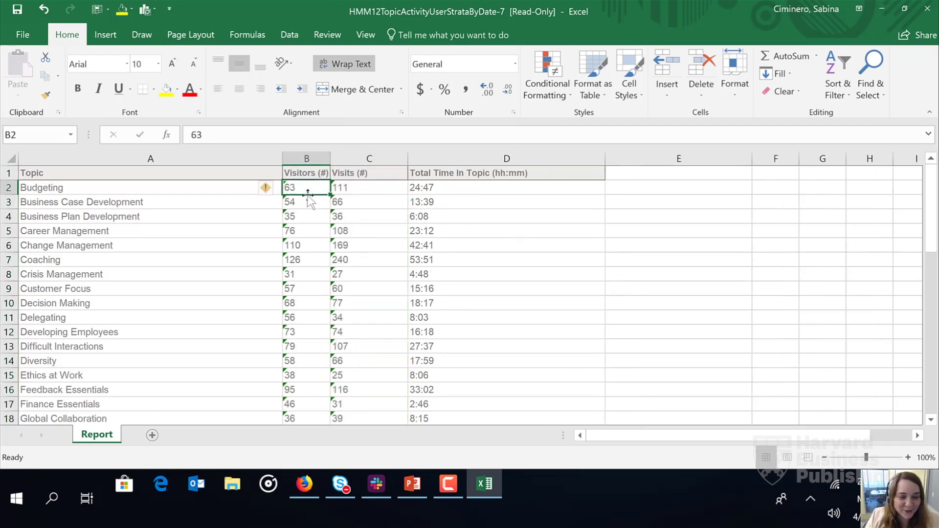
# - Convert the Visitors (#) and Visits (#) values in B2:C42 from text to numbers
pyautogui.moveTo(318, 187); pyautogui.dragTo(337, 389)
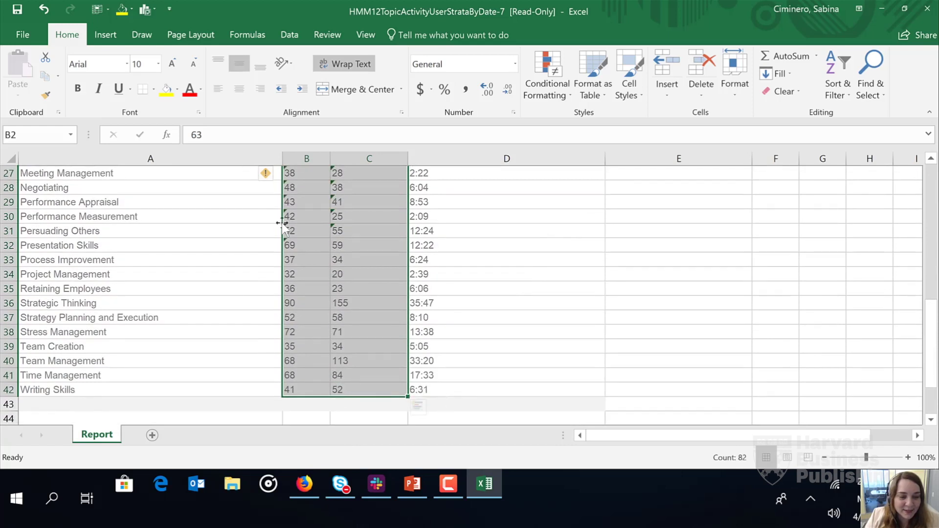
pyautogui.click(277, 177)
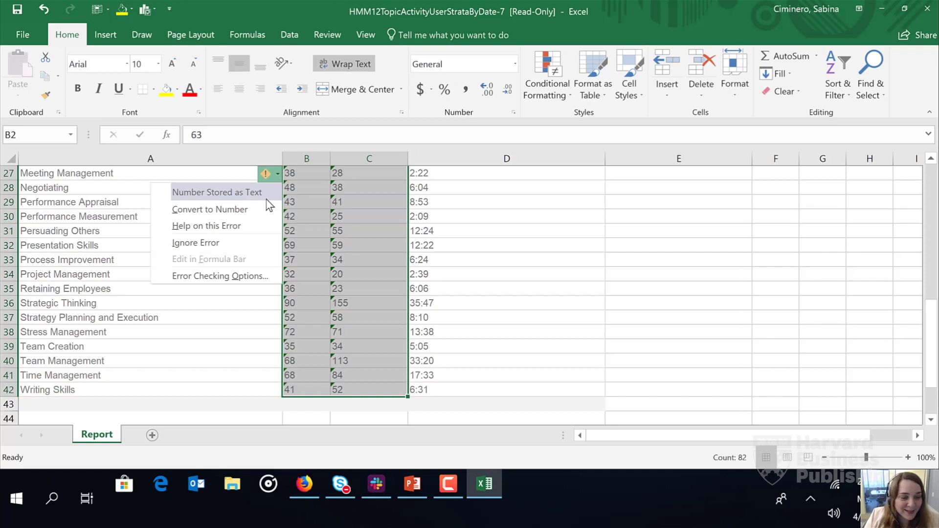
pyautogui.click(256, 209)
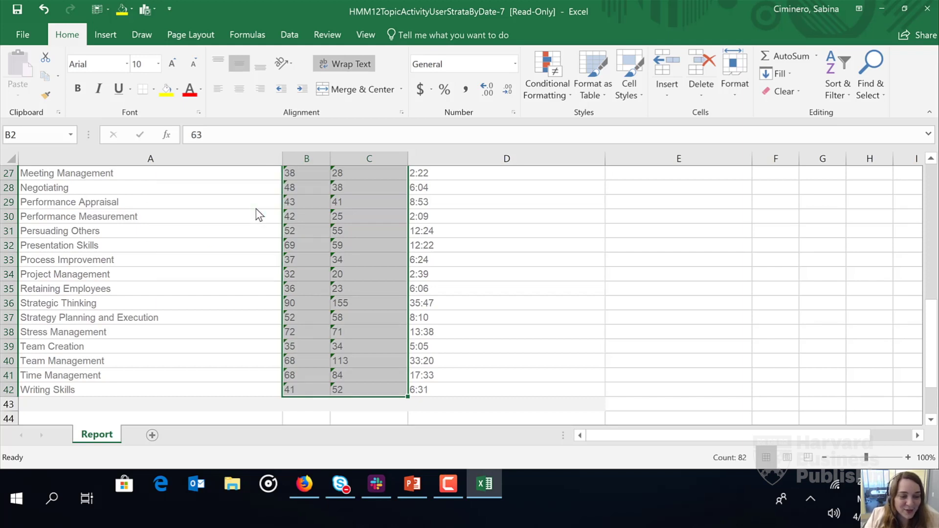
pyautogui.click(300, 204)
pyautogui.moveTo(931, 336); pyautogui.dragTo(931, 169)
pyautogui.click(245, 174)
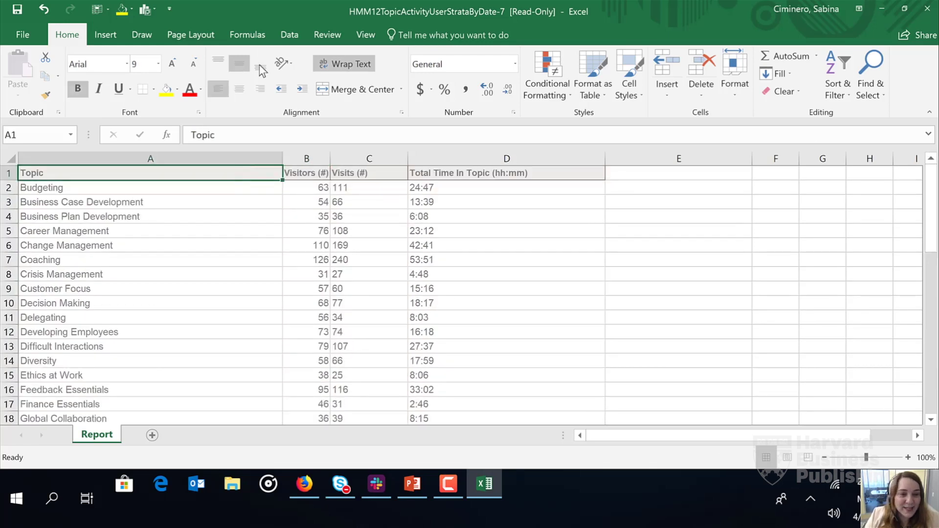
# - Add header filters and sort Visits (#) largest to smallest, putting Leading People (386) first
pyautogui.click(289, 35)
pyautogui.click(451, 75)
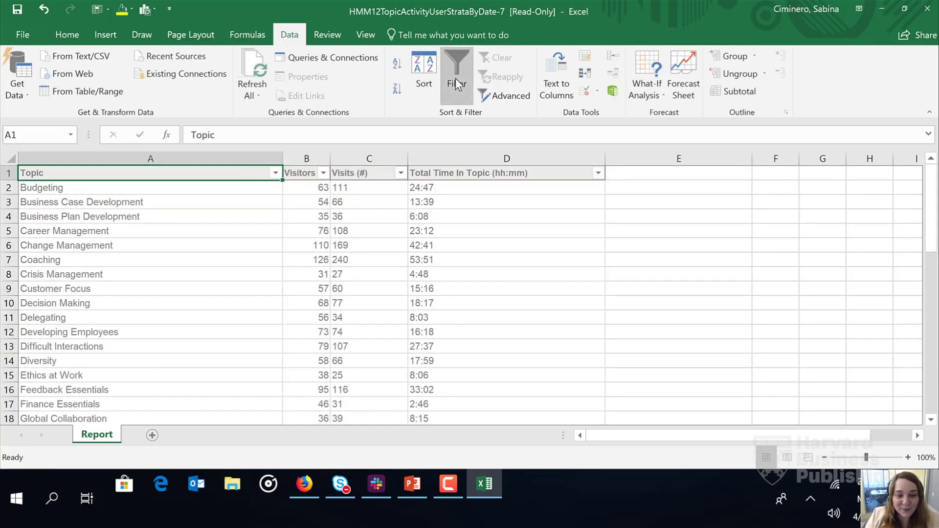
pyautogui.click(358, 199)
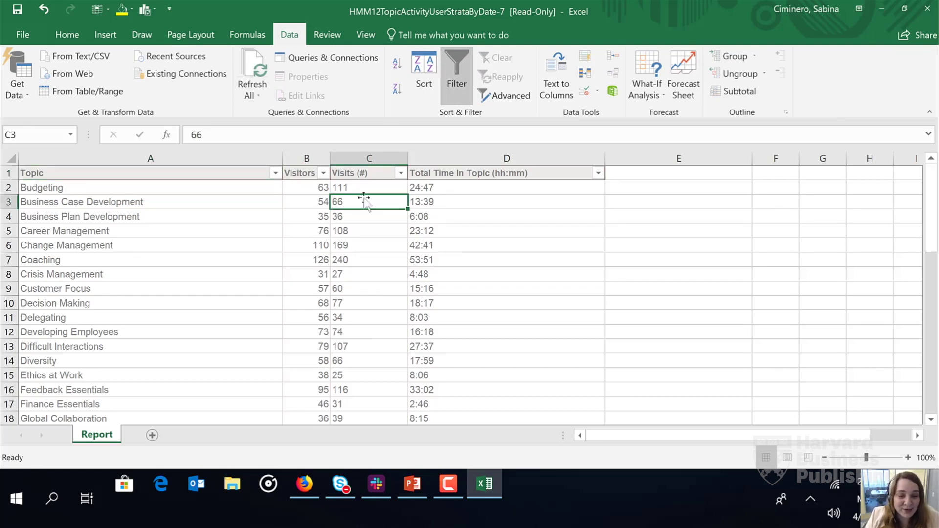
pyautogui.click(401, 173)
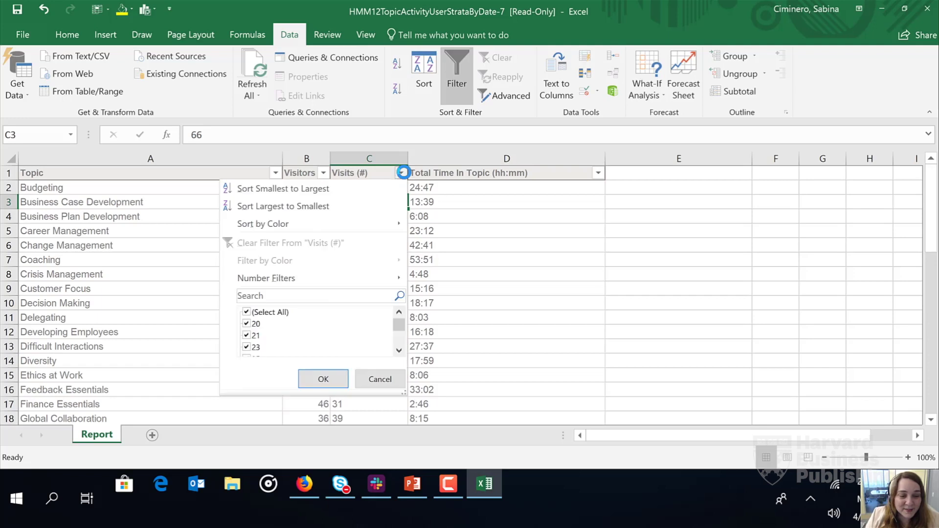
pyautogui.click(365, 205)
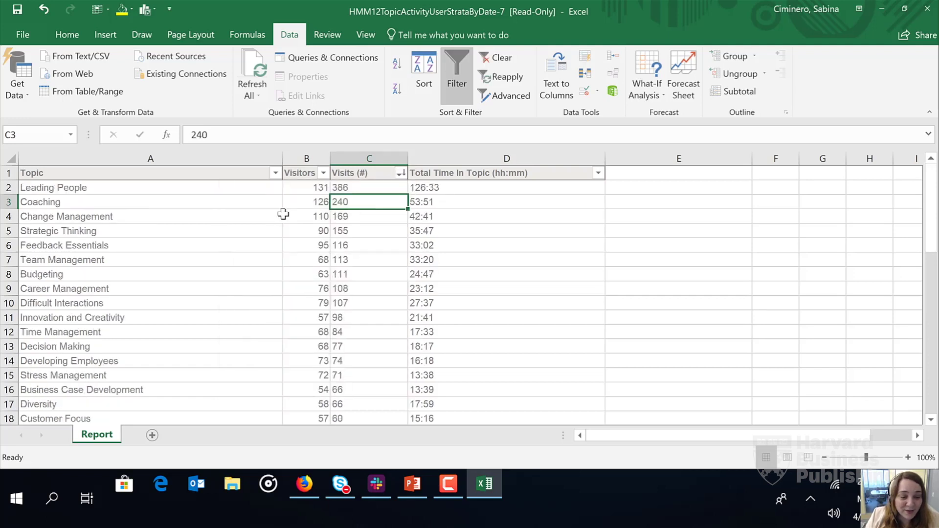